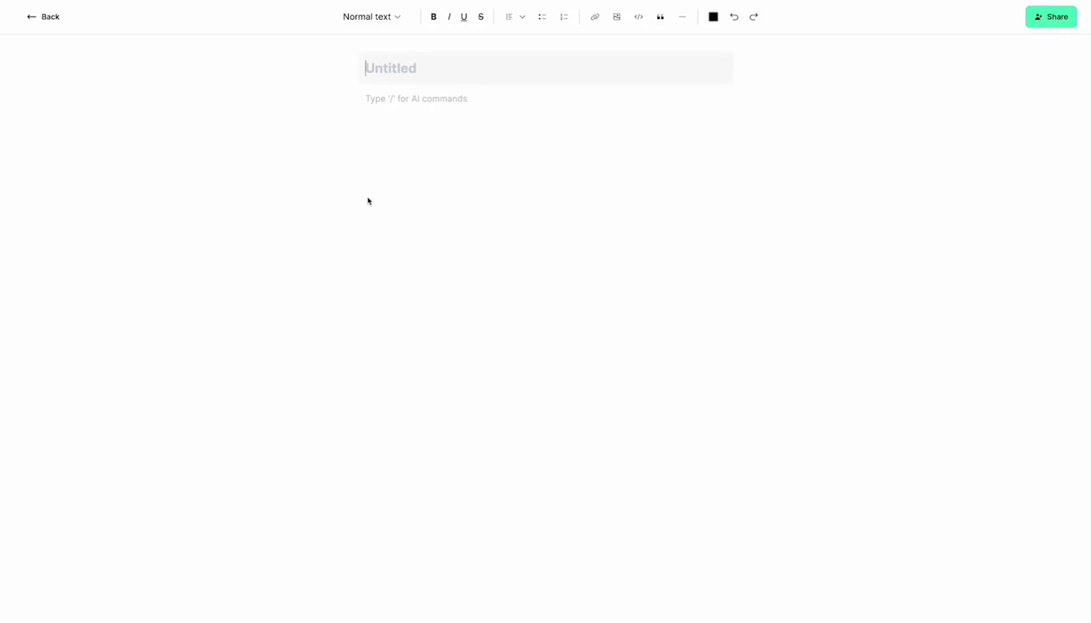
Step: Title the document with the presenter's first name followed by "from Jounce AI" and continue in the body
type("Tyson from J")
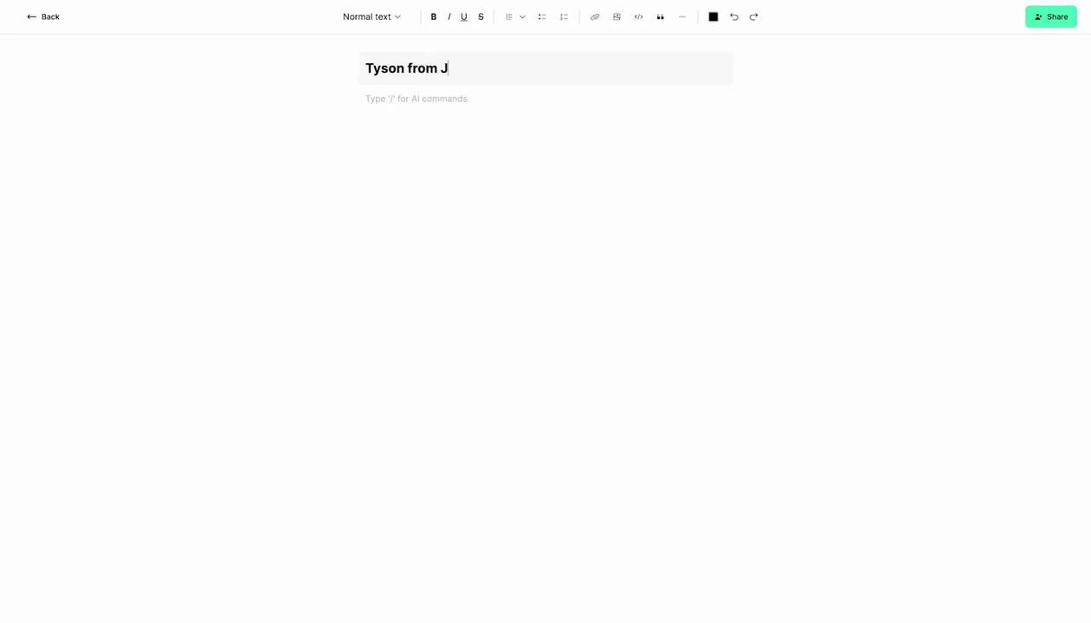
type("ounce AI")
key("Return")
type("/")
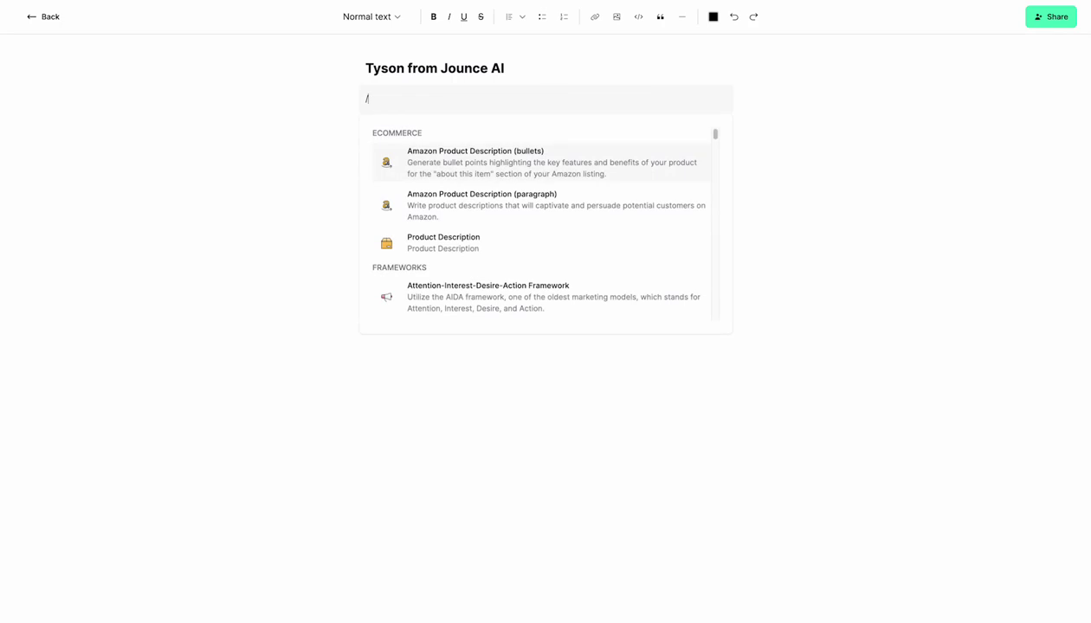
type("blog")
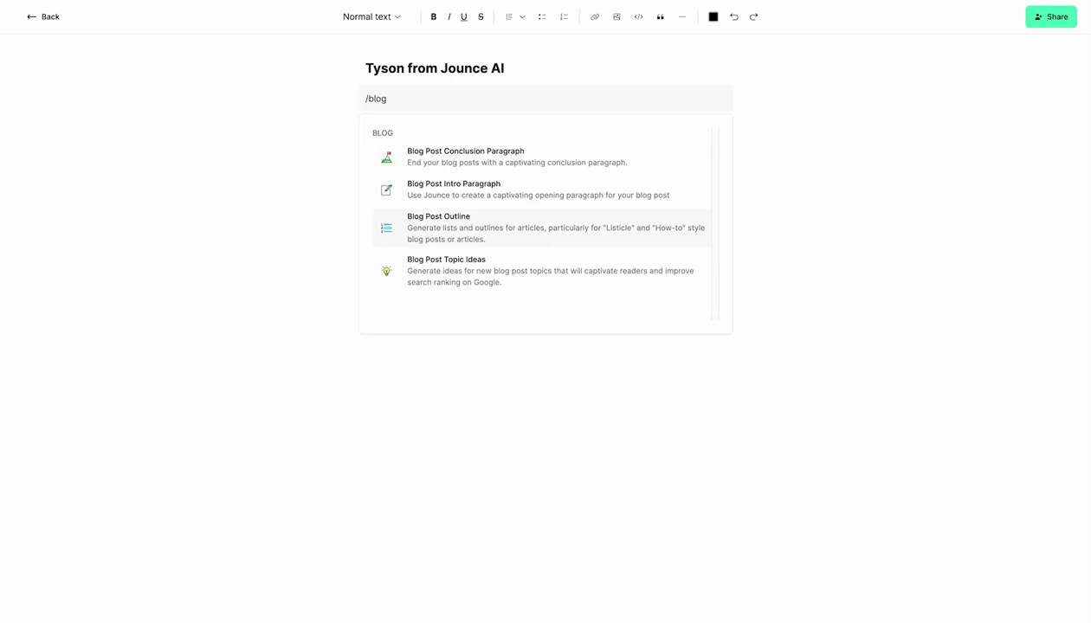
key("Return")
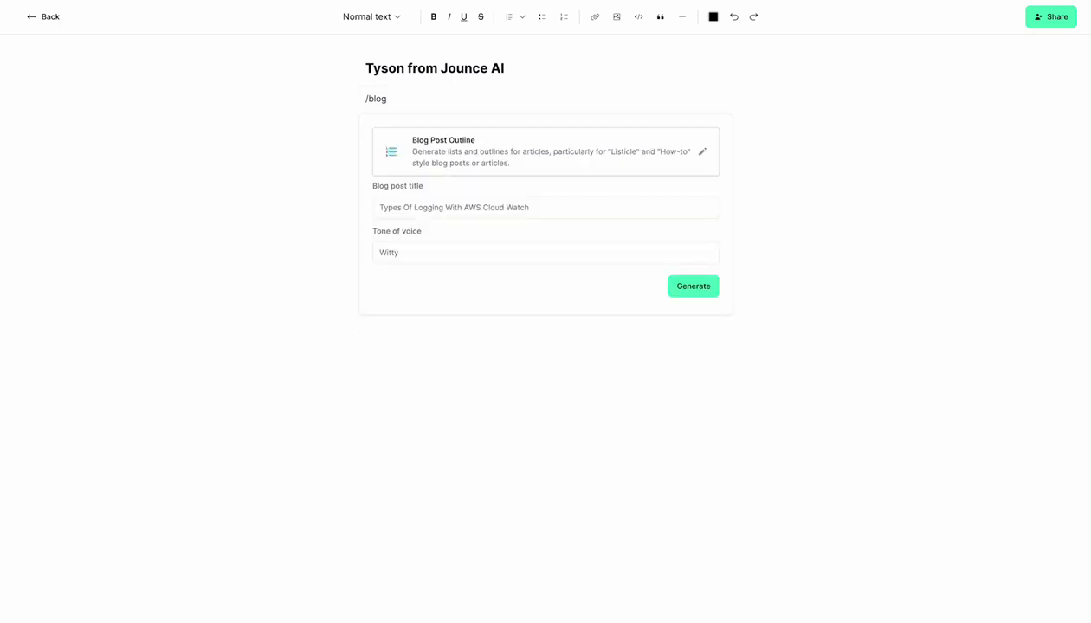
left_click(379, 207)
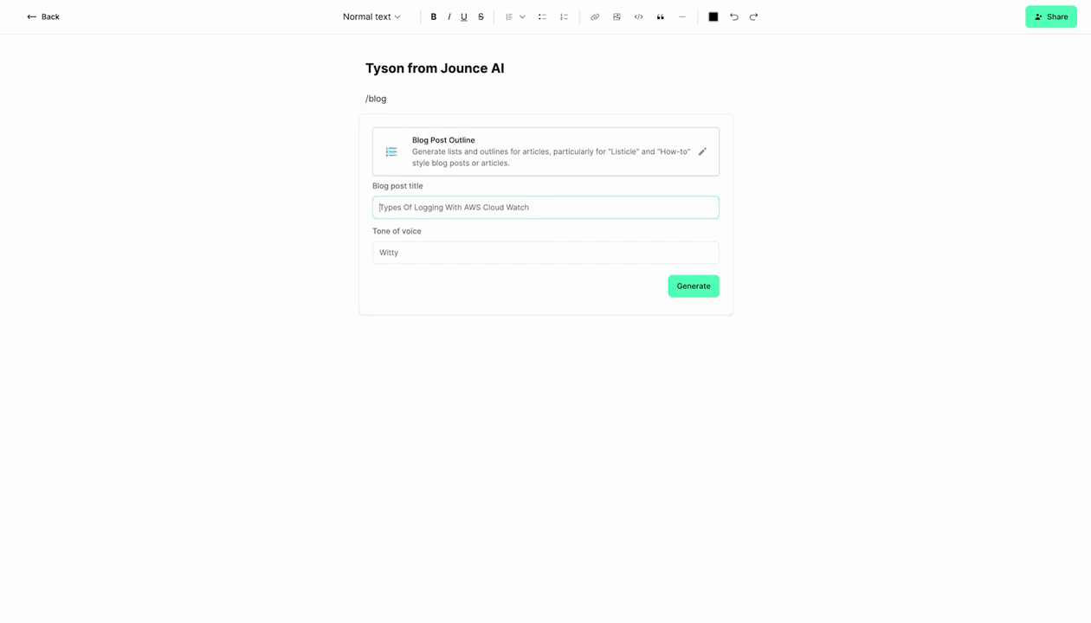
left_click(403, 99)
key("BackSpace")
key("BackSpace")
key("BackSpace")
key("BackSpace")
key("BackSpace")
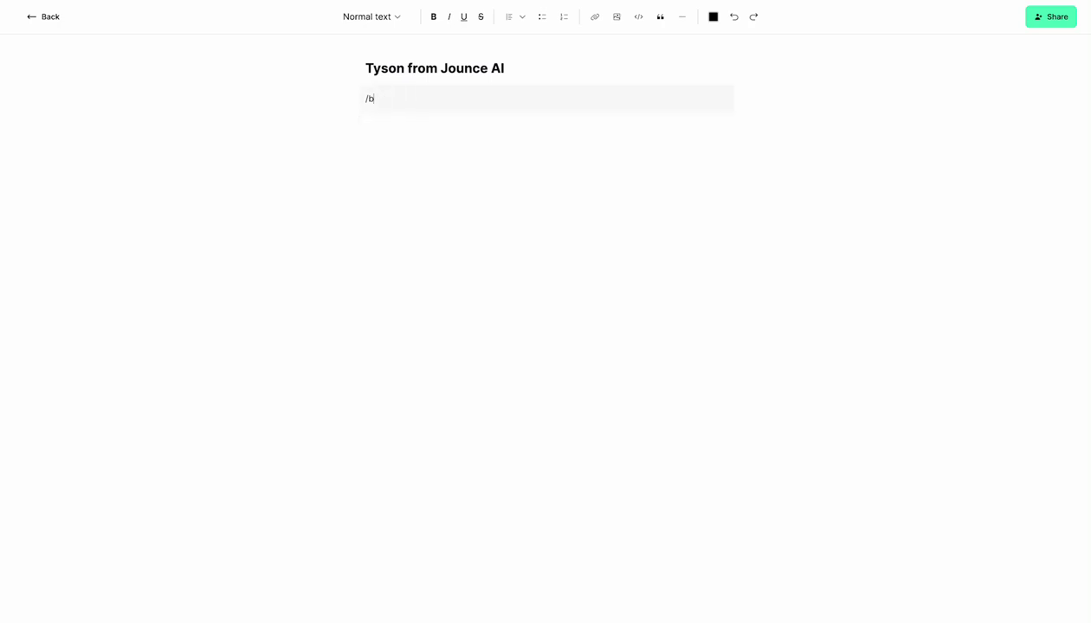
Step: Open the Blog Post Topic Ideas template in the document body and enter Jounce AI as the company name
type("/blog po")
key("BackSpace")
key("BackSpace")
key("BackSpace")
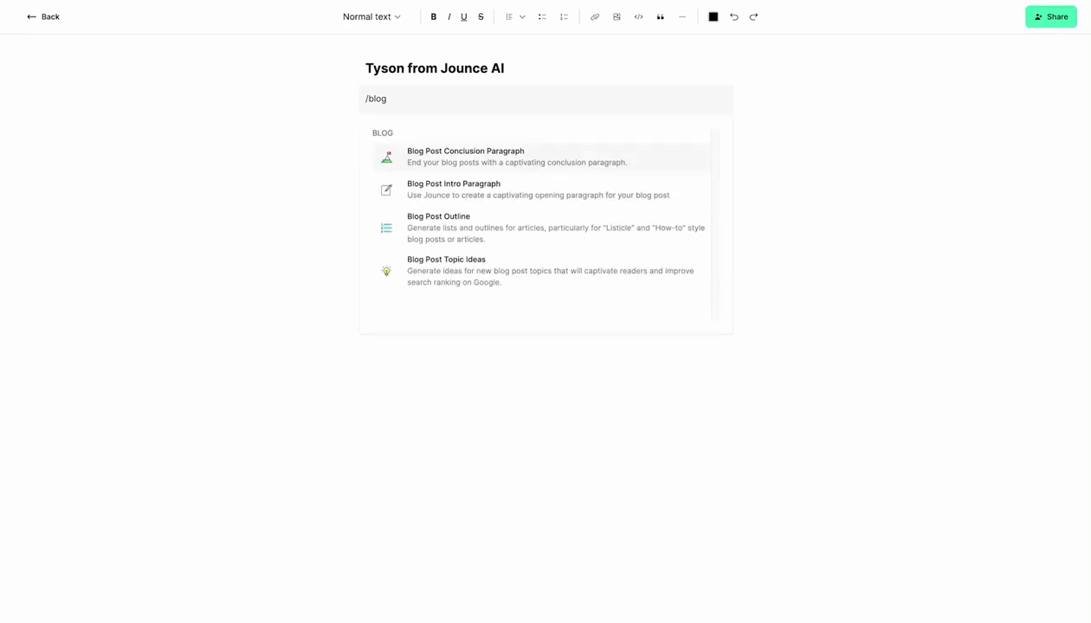
left_click(454, 265)
left_click(442, 208)
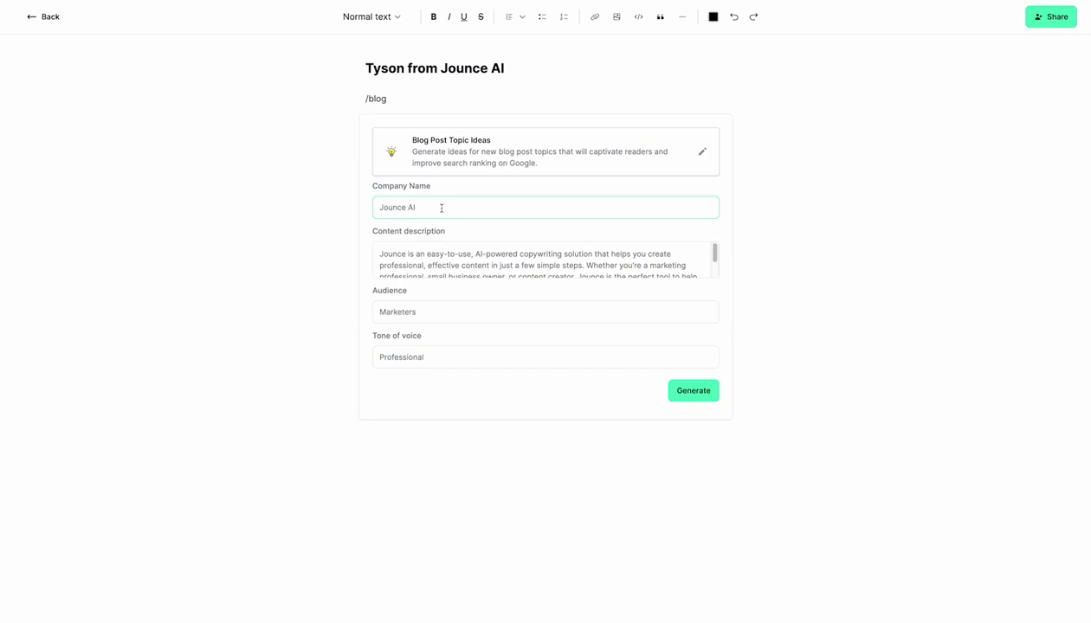
type("Jounce AI")
Step: Enter the content description "Jounce is a powerful AI copywriting solution"
left_click(381, 254)
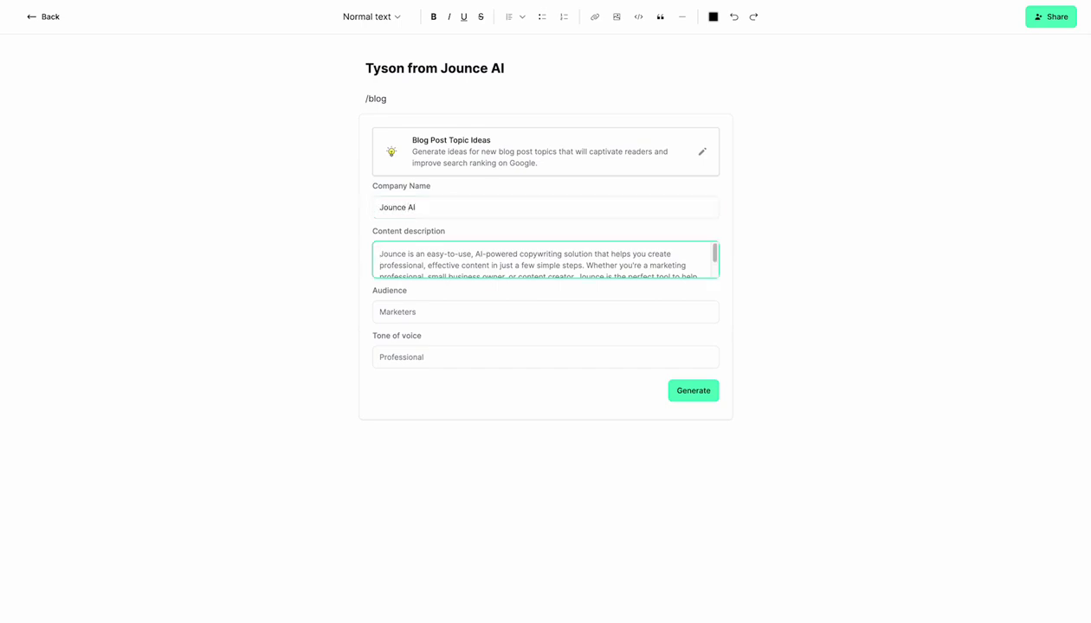
type("Jounce is the po")
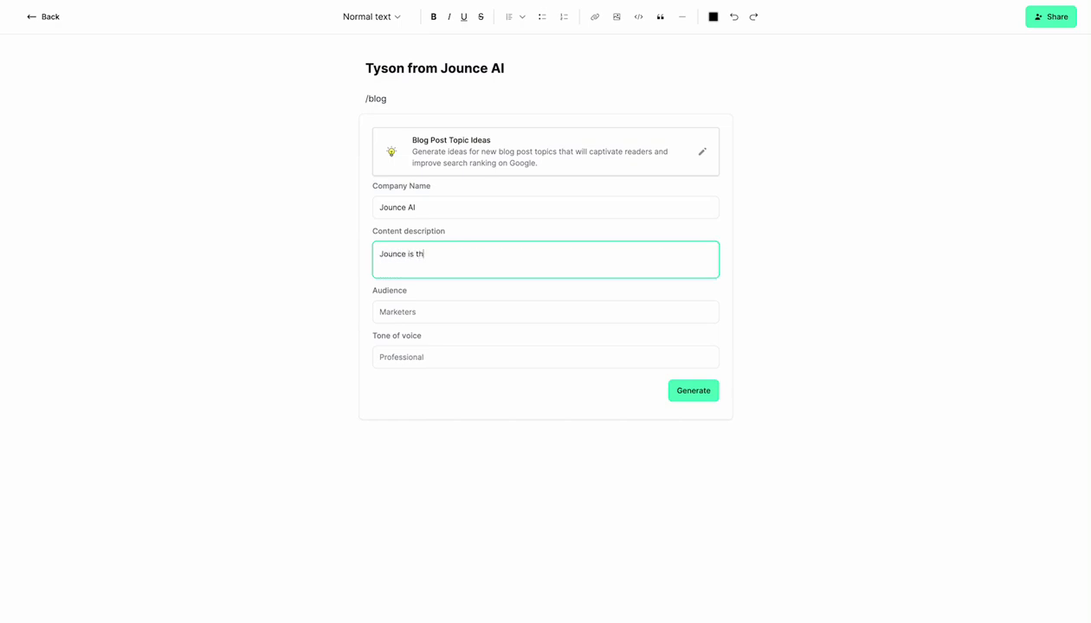
key("BackSpace")
key("BackSpace")
key("BackSpace")
key("BackSpace")
key("BackSpace")
key("BackSpace")
type("a powerful AI copywriting solution")
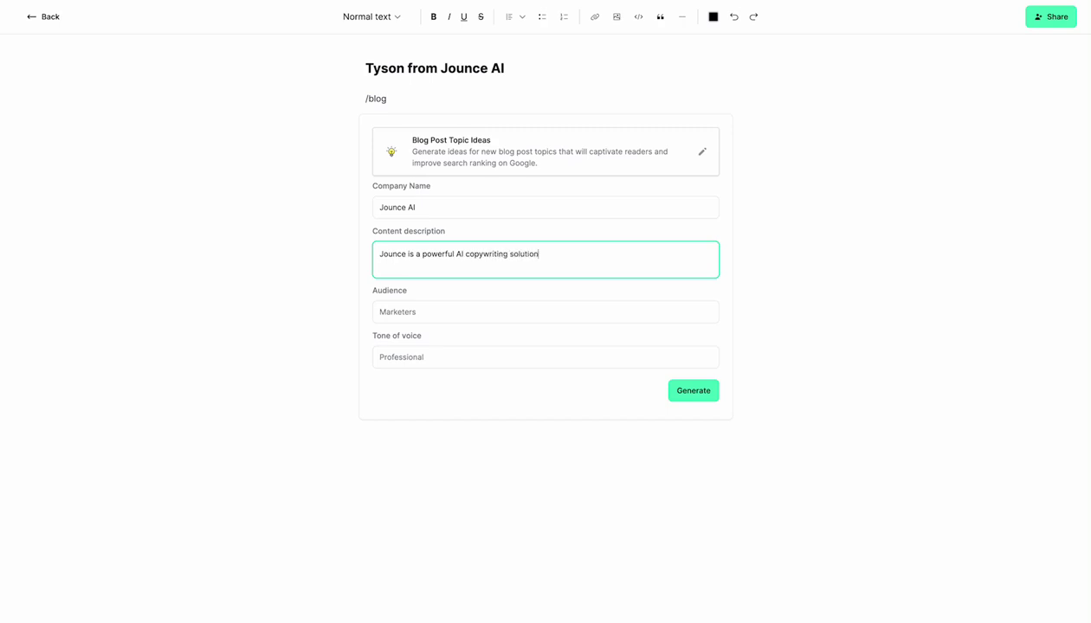
Step: Generate blog topic ideas for the audience Marketers in a Conversational tone of voice and keep them in the document
left_click(545, 311)
type("Marketers")
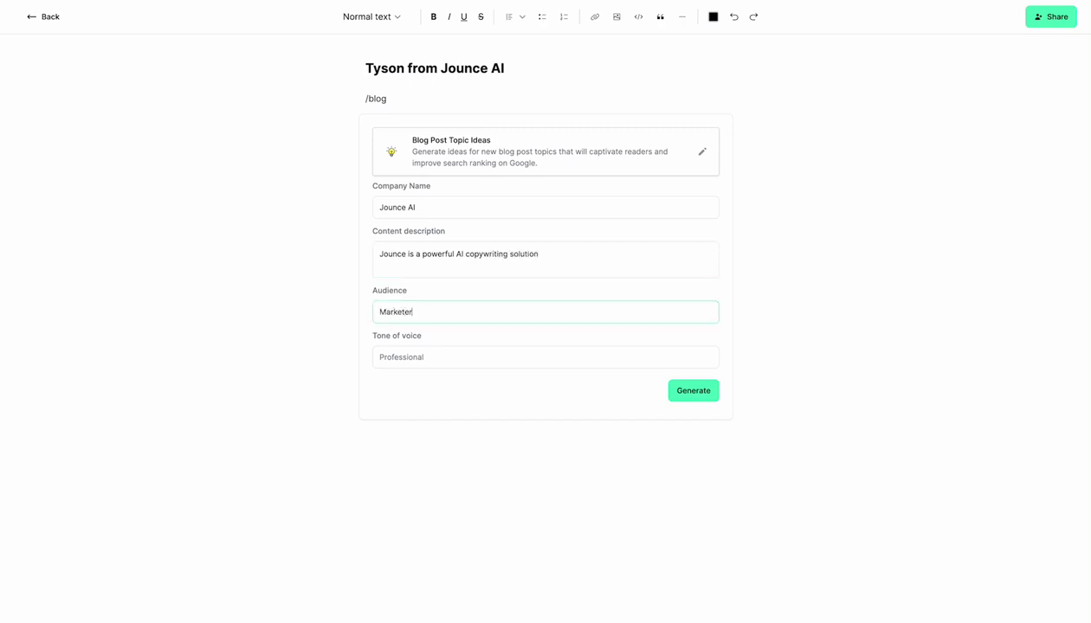
key("Tab")
type("Conversational")
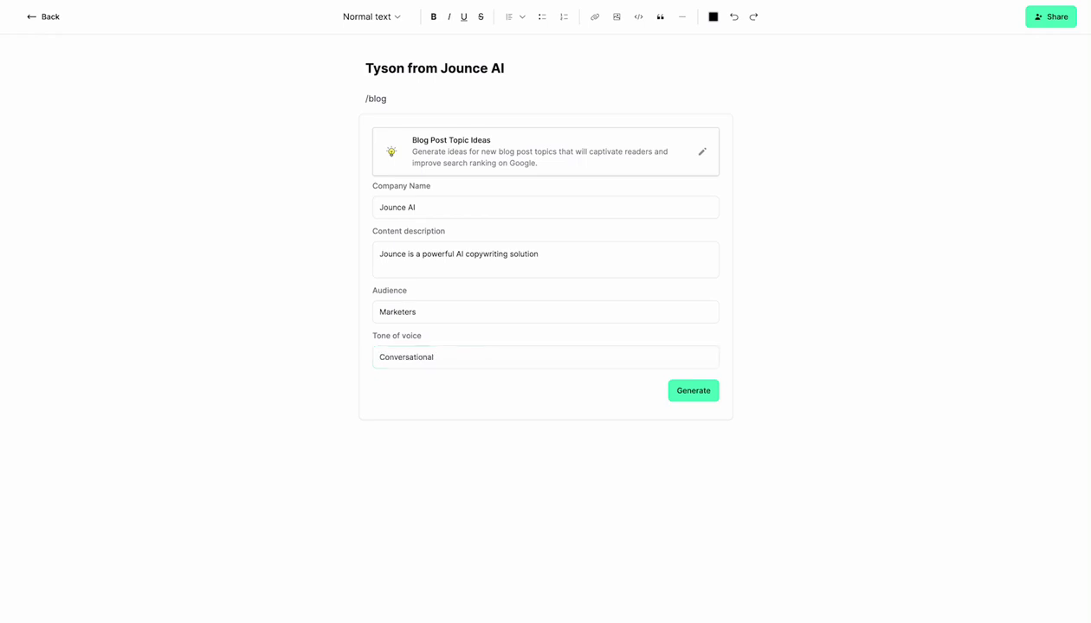
key("Return")
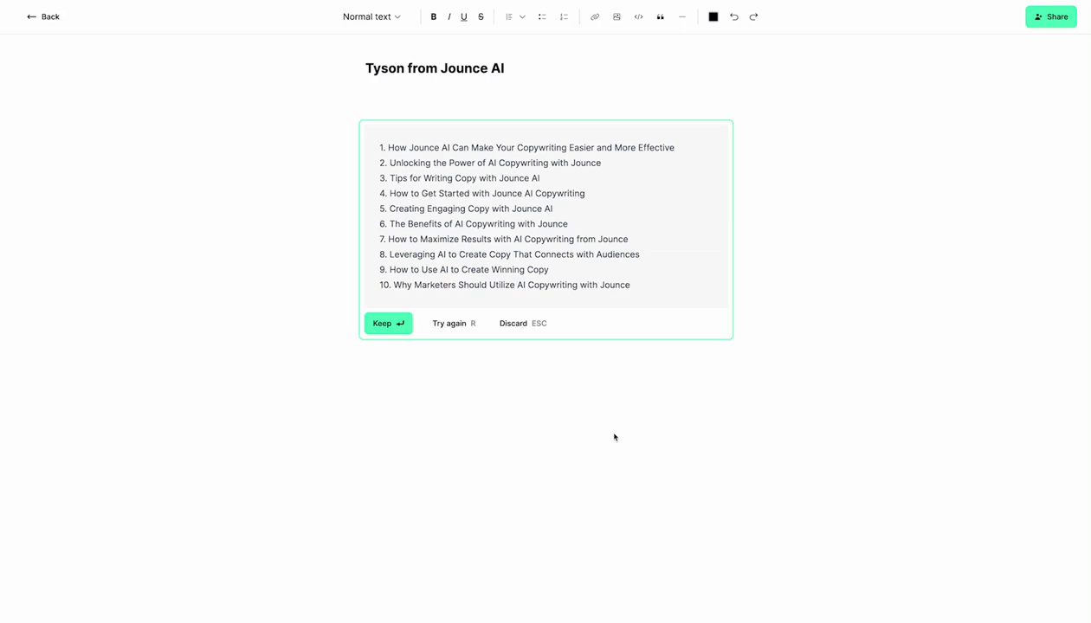
key("Return")
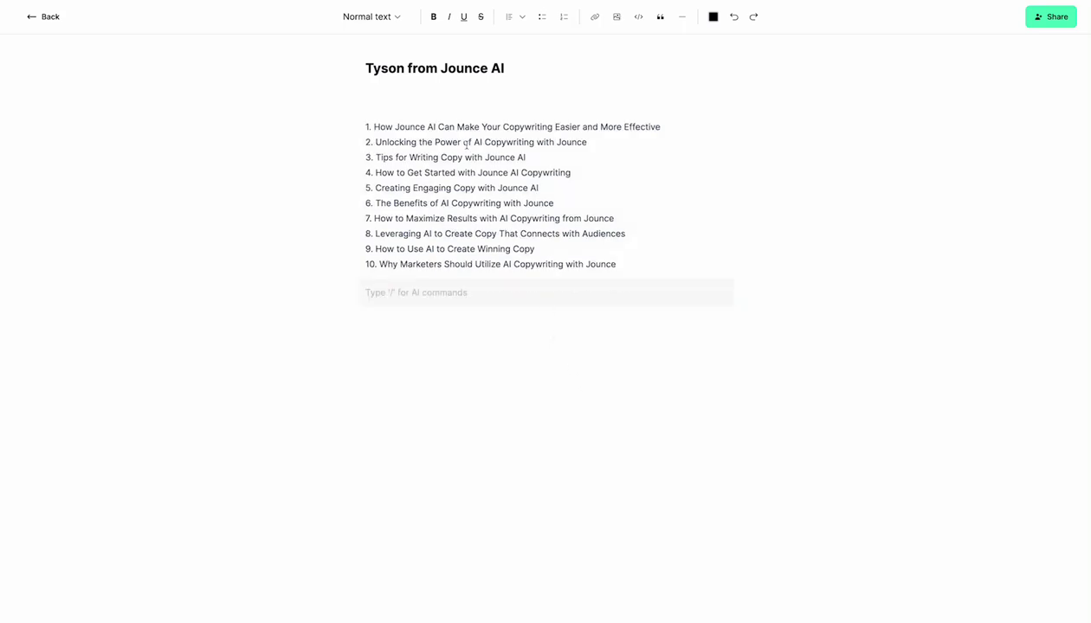
left_click(454, 127)
key("ctrl+a")
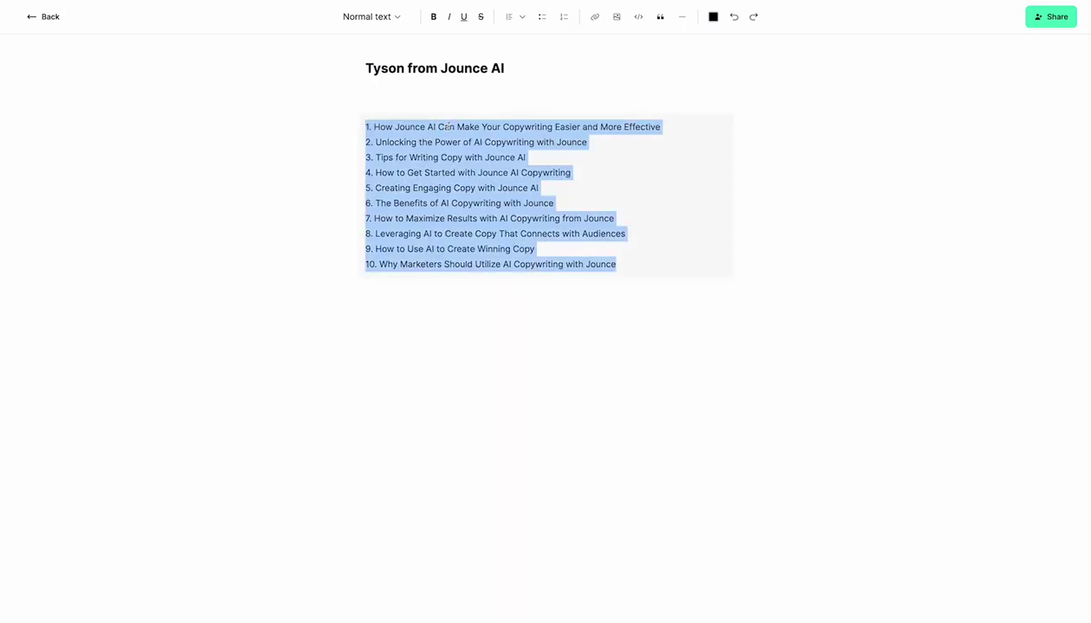
left_click(760, 188)
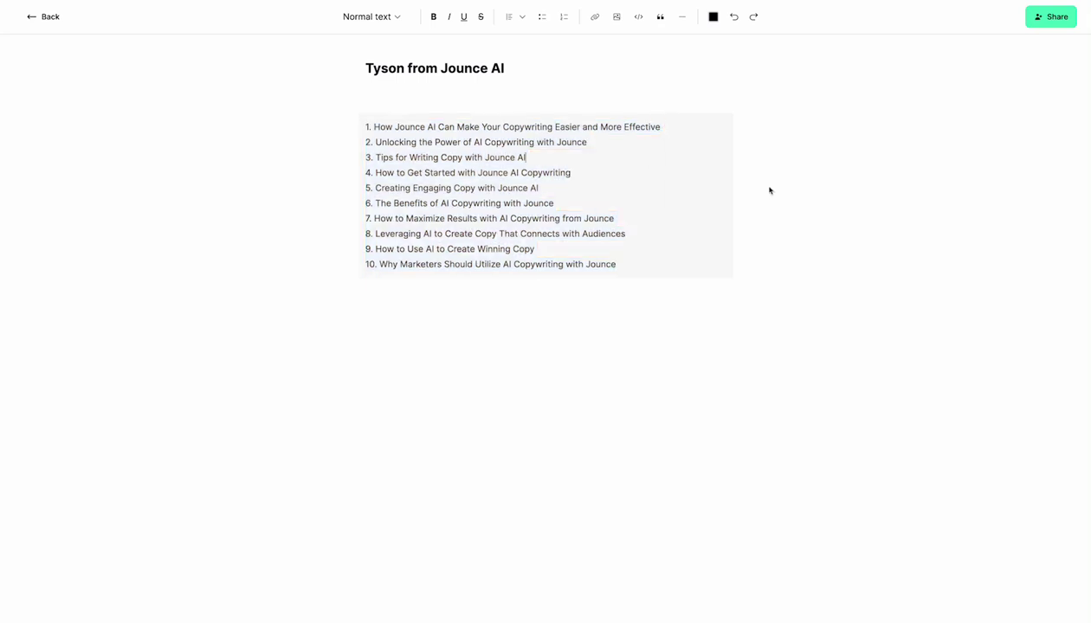
Step: Copy the first topic idea's text into the blog post title of a new Blog Post Outline template below the list
left_click_drag(670, 125, 374, 131)
key("ctrl+c")
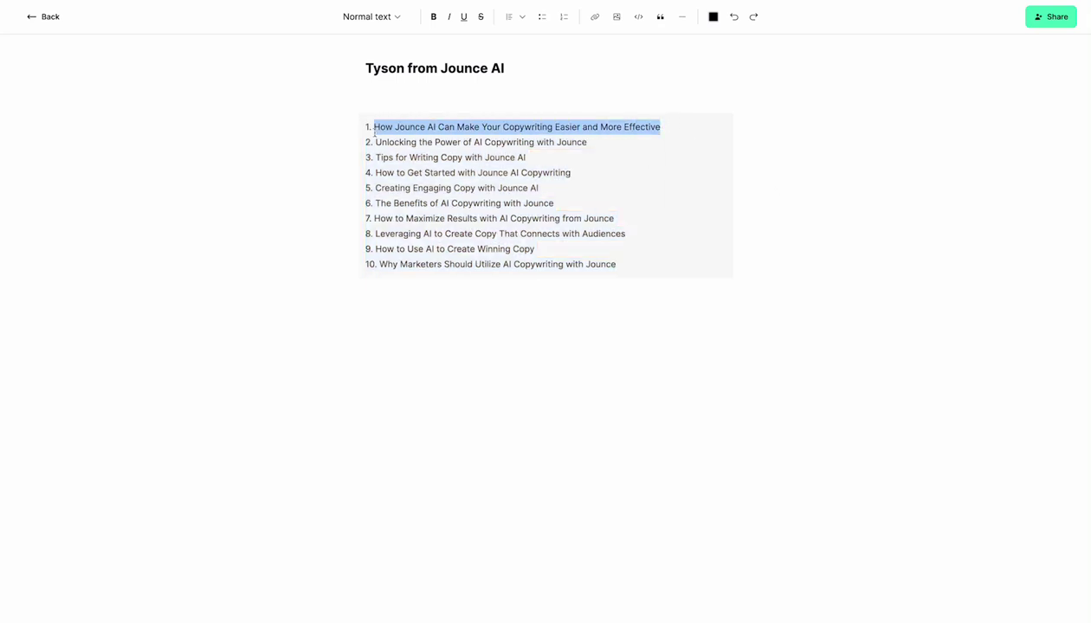
left_click(437, 295)
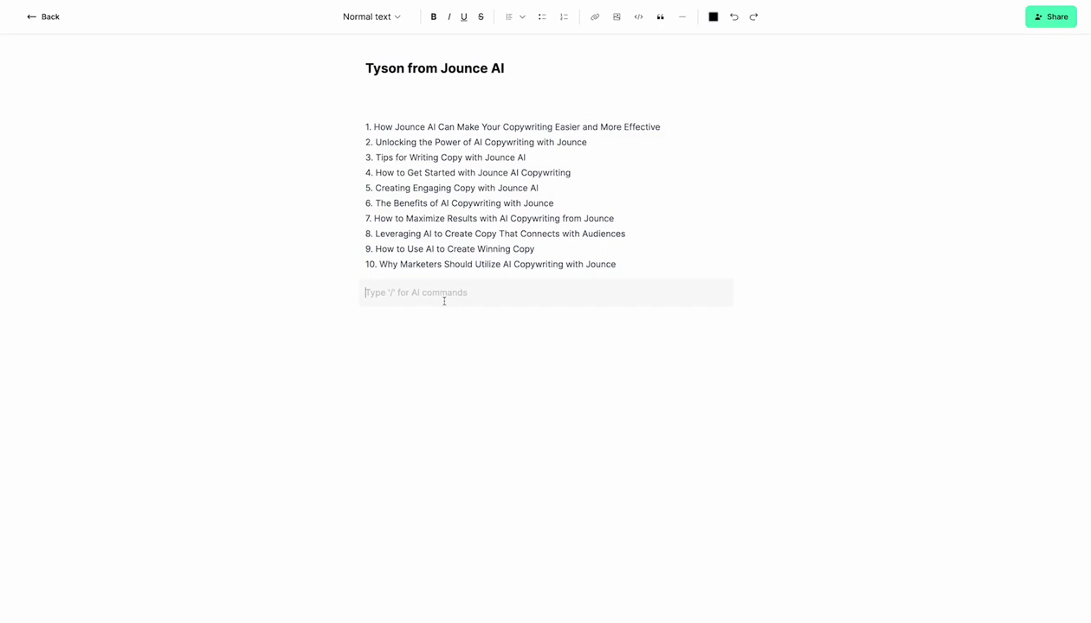
type("/blog")
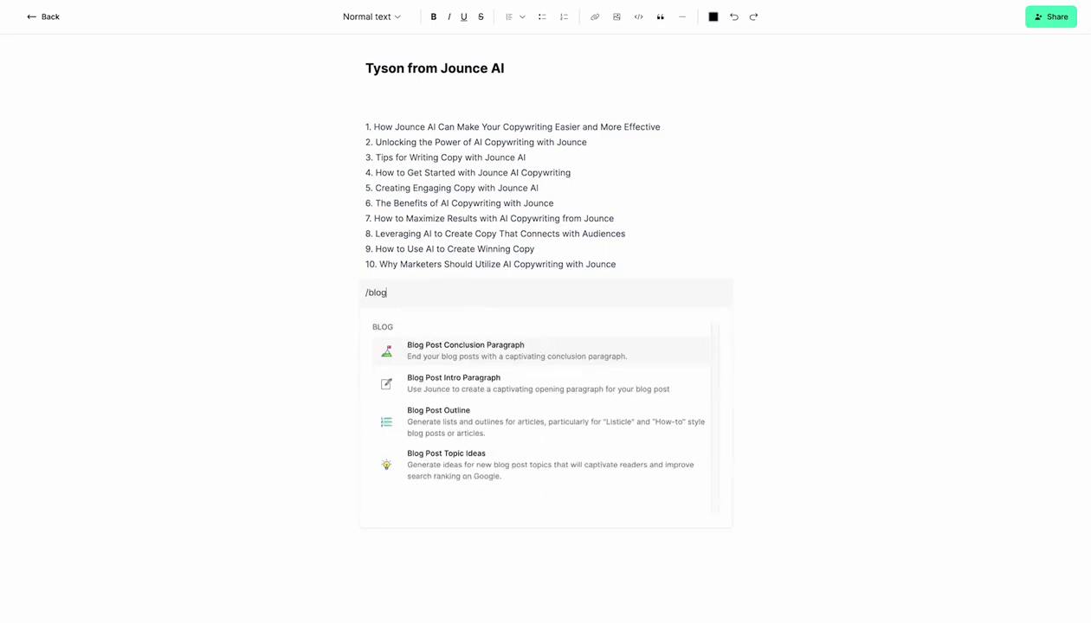
left_click(520, 422)
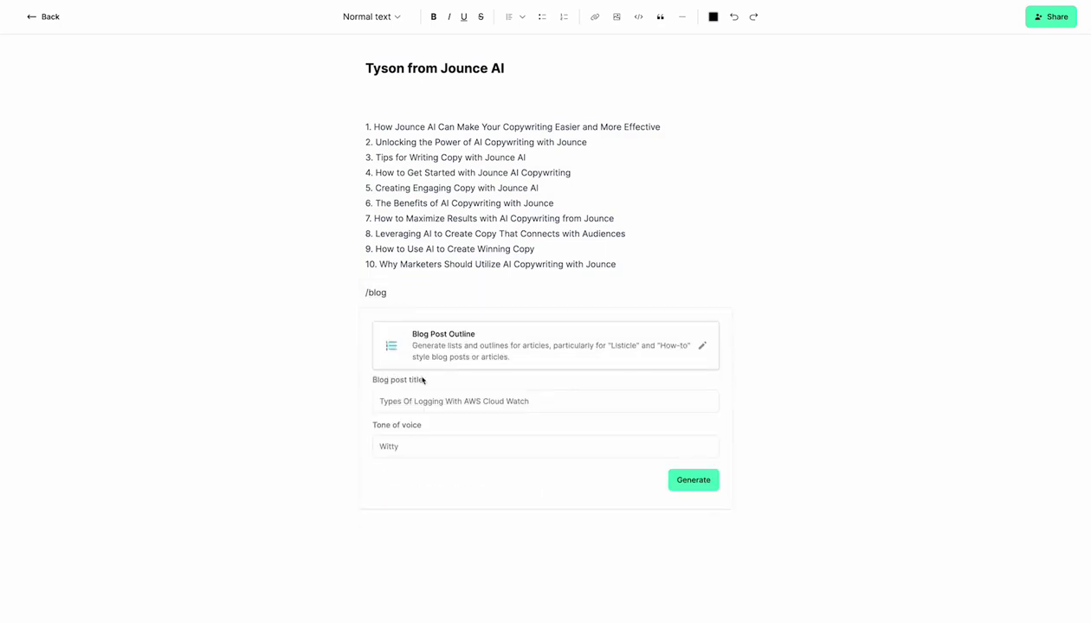
left_click(415, 404)
key("ctrl+v")
Step: Generate the blog post outline with a Conversational tone of voice and keep it in the document
left_click(430, 445)
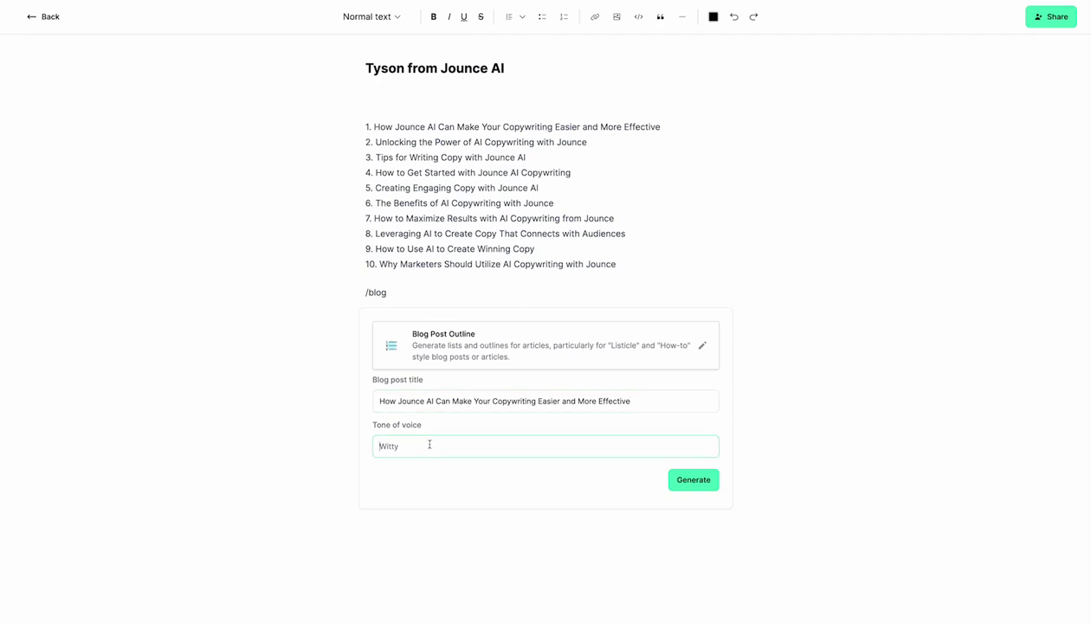
type("Conbv")
key("BackSpace")
key("BackSpace")
type("versational")
key("Return")
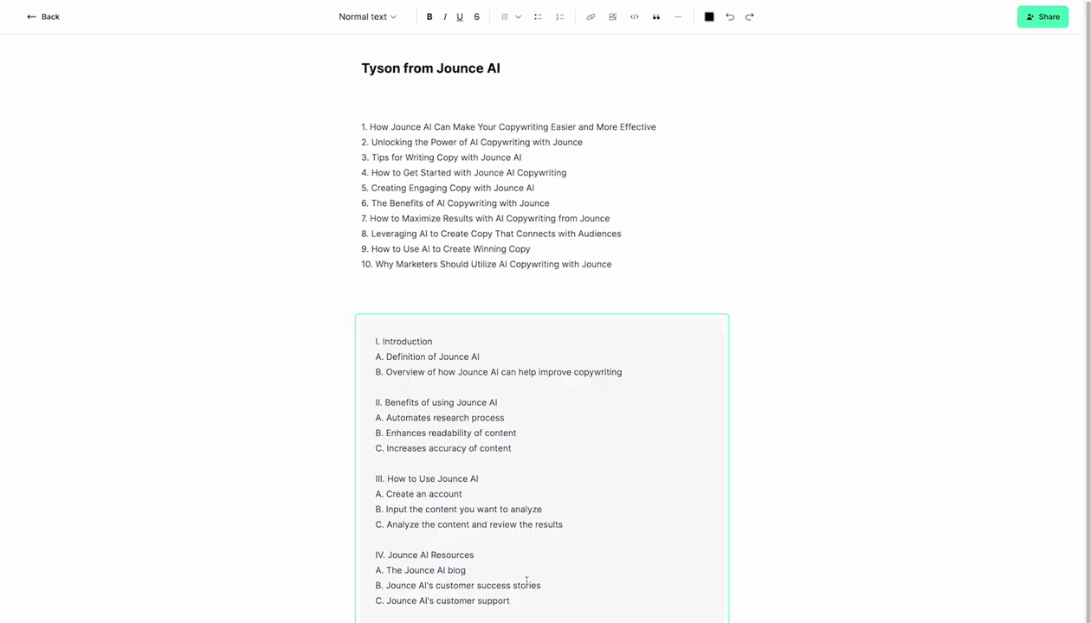
scroll(714, 474, "down", 1)
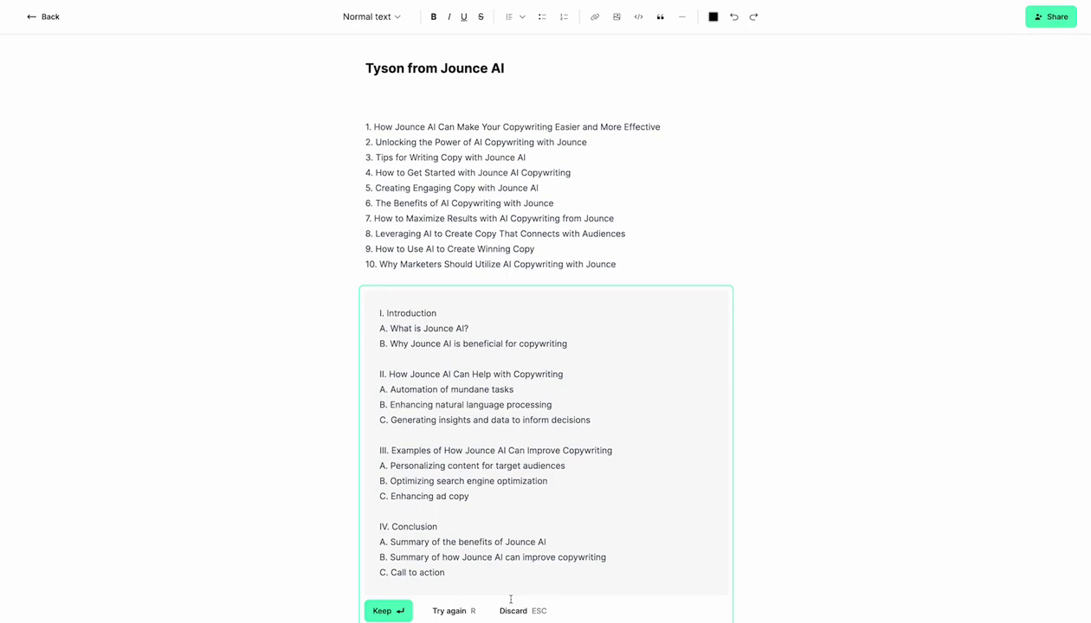
key("Return")
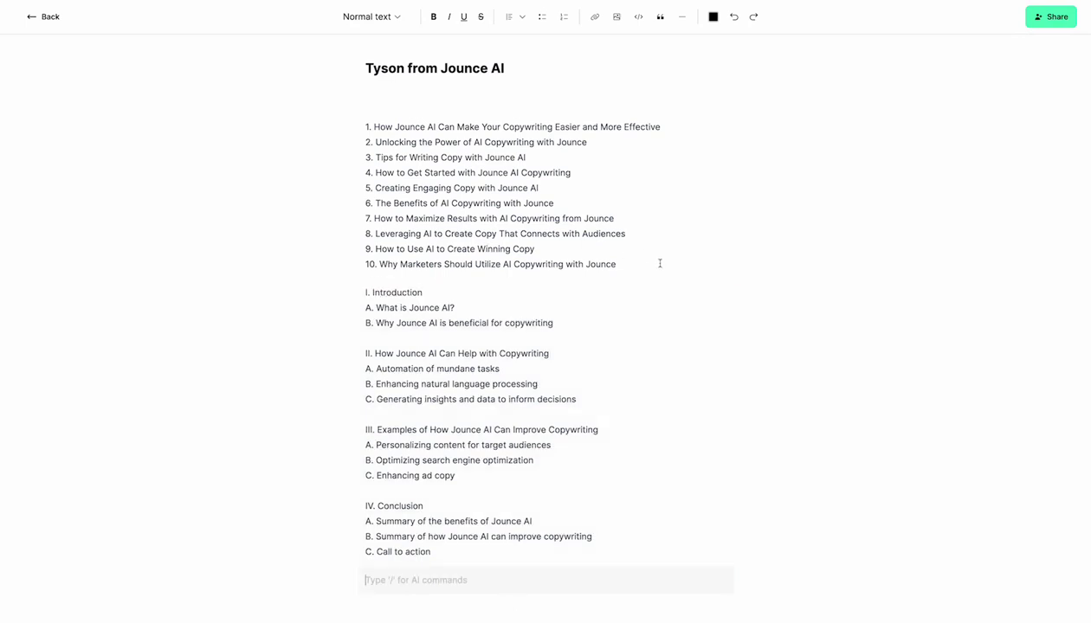
Step: Delete topic ideas 2 to 10 from the numbered list above the outline
left_click_drag(650, 260, 360, 144)
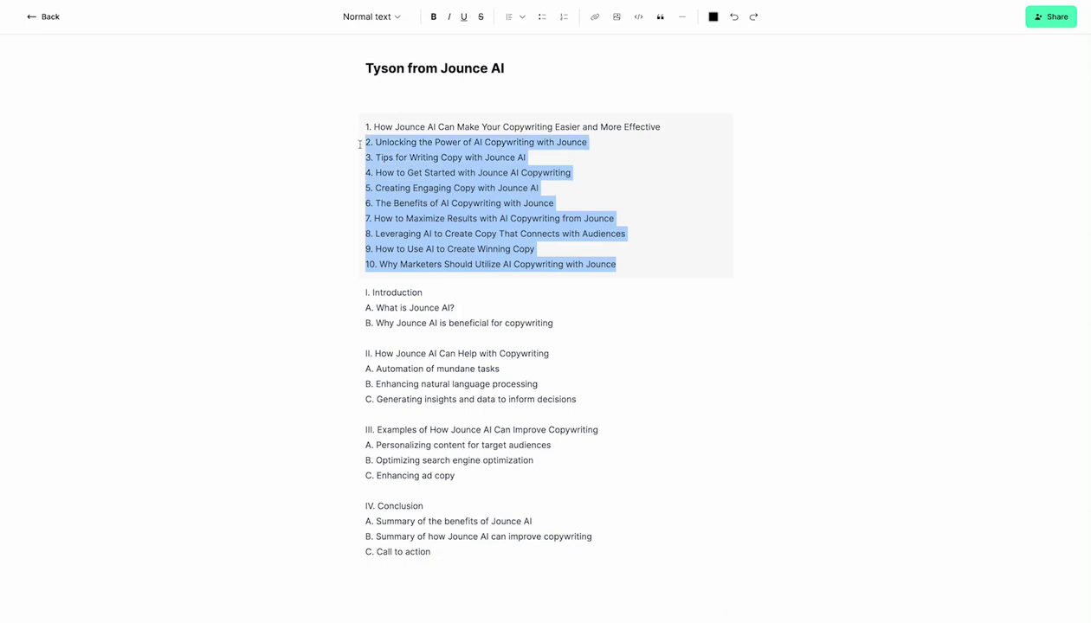
key("BackSpace")
key("BackSpace")
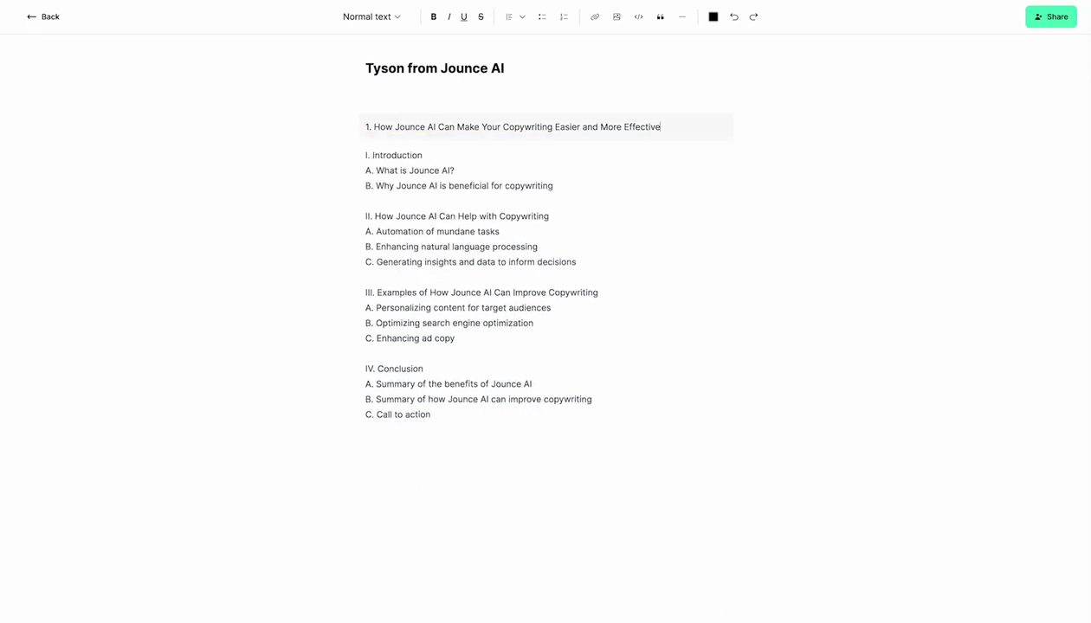
Step: Remove the remaining numbered topic line and make "How Jounce AI Can Make Your Copywriting Easier and More Effective" the document title
left_click_drag(374, 127, 666, 128)
key("ctrl+c")
key("BackSpace")
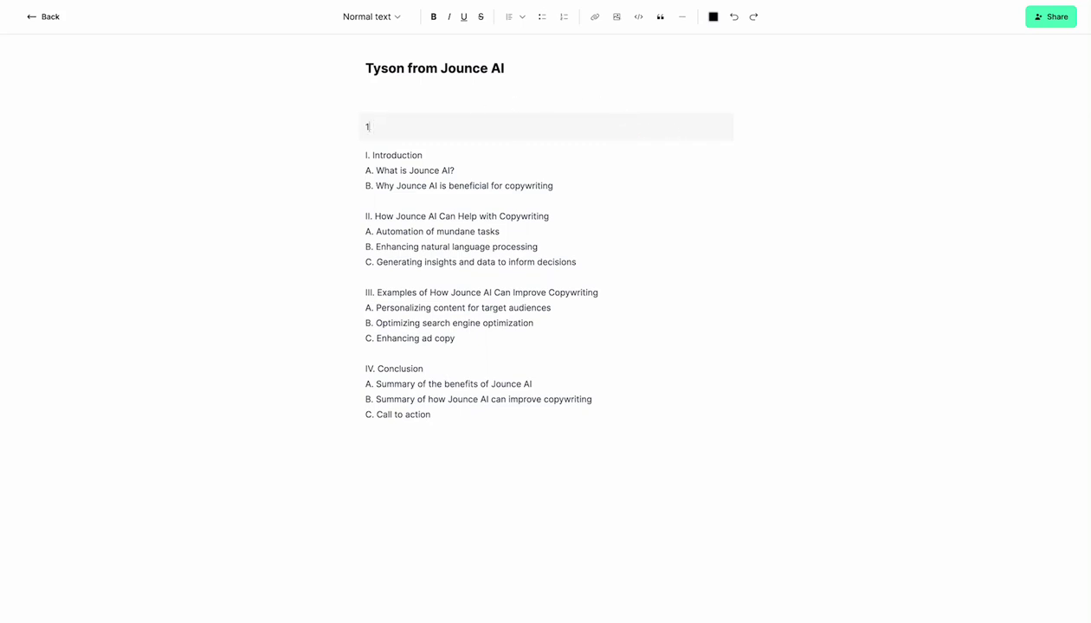
key("BackSpace")
key("BackSpace")
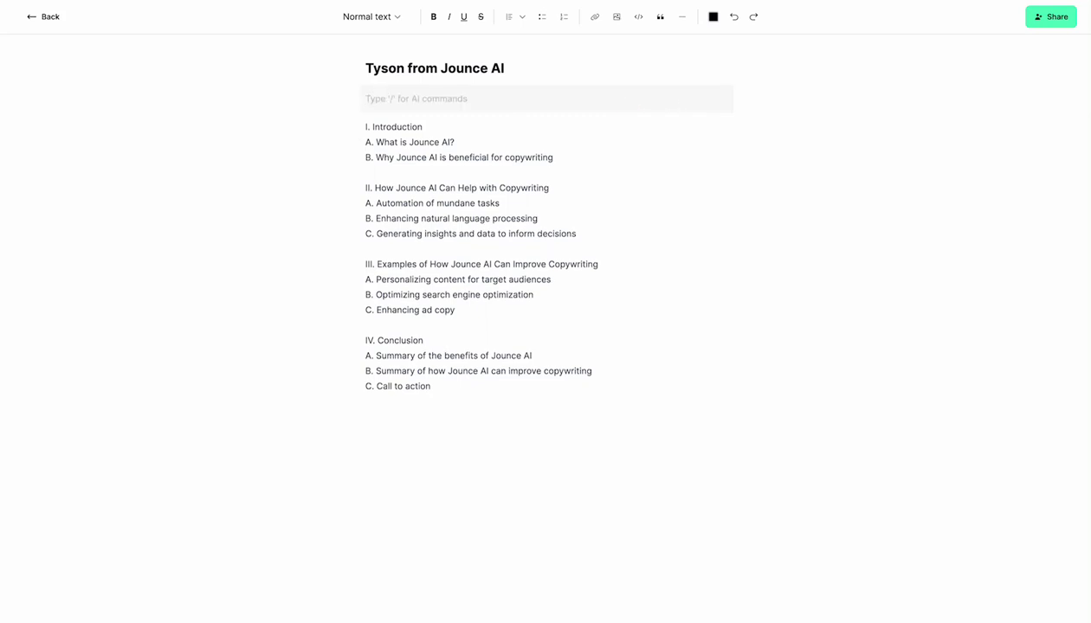
triple_click(399, 67)
key("ctrl+v")
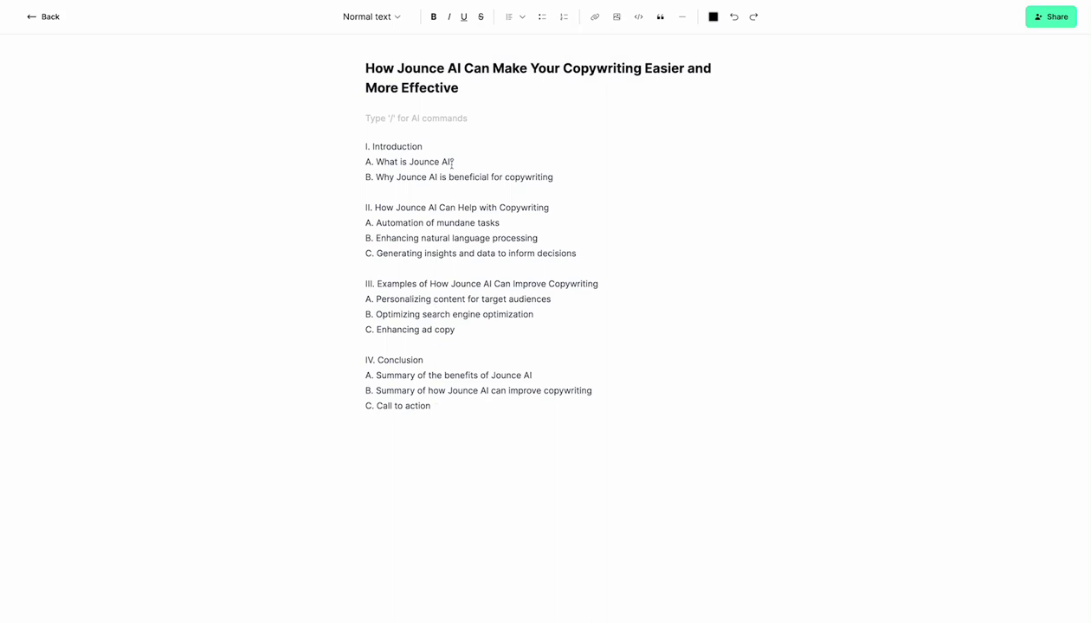
Step: Copy the text "What is Jounce AI?" from the introduction outline and start a Paragraph Generator template on a new line below it
left_click_drag(458, 161, 376, 162)
key("ctrl+c")
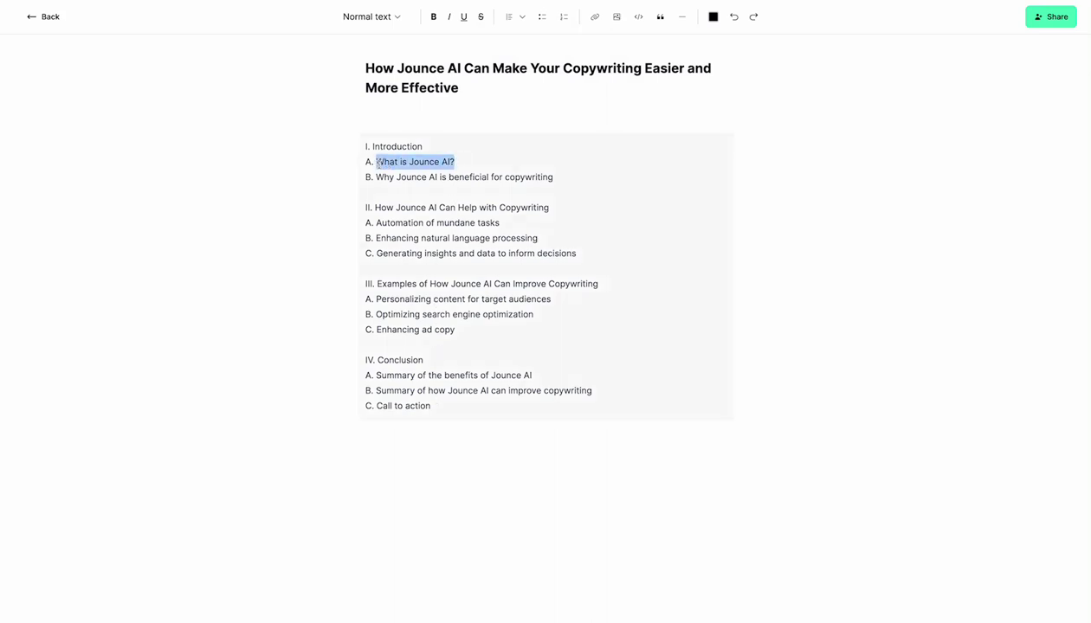
left_click(498, 161)
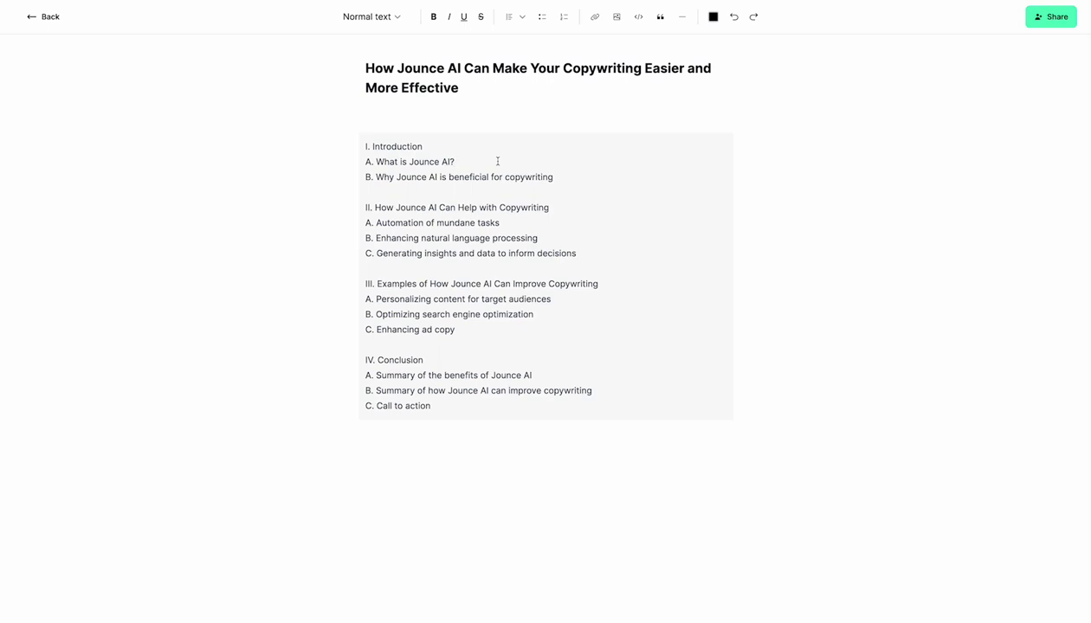
key("Return")
key("Return")
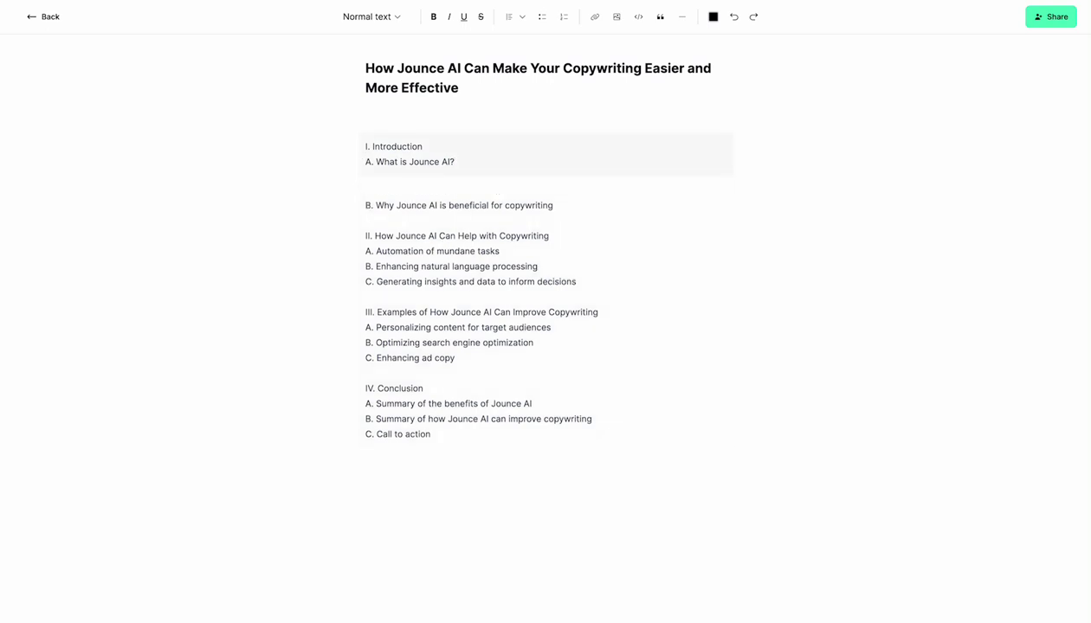
key("Return")
type("/par")
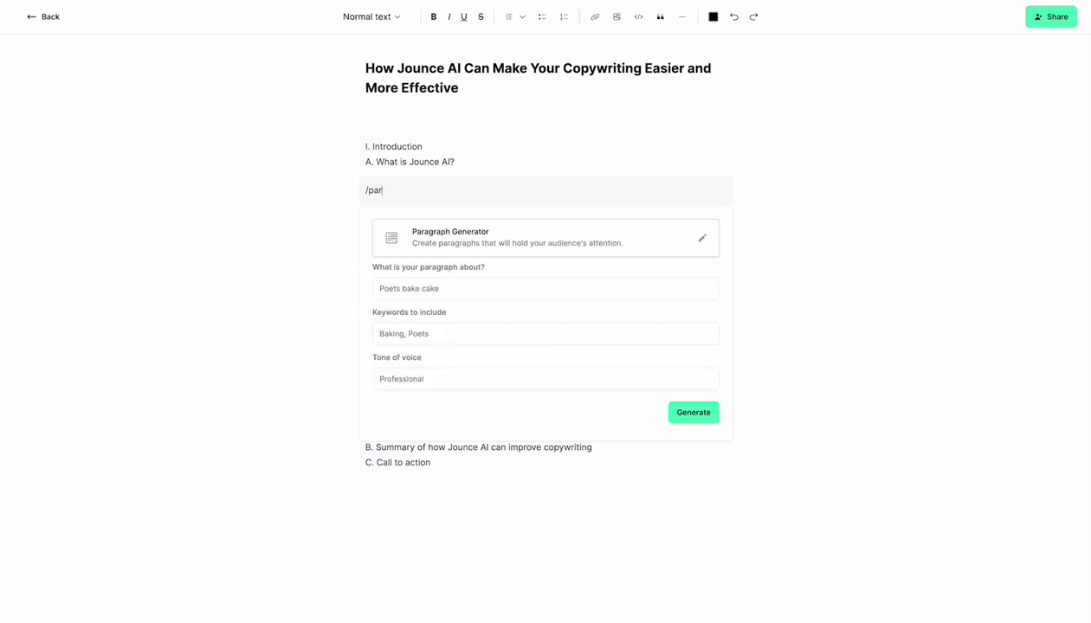
Step: Set the paragraph topic to the copied heading followed by "Jounce is a AI copywriting solution"
left_click(433, 289)
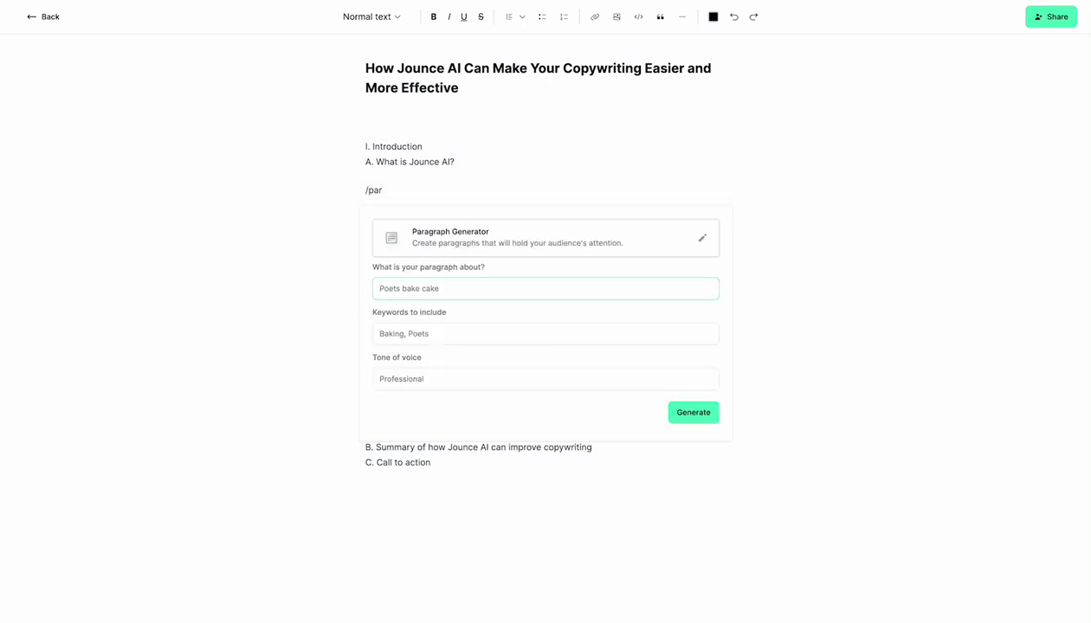
key("ctrl+v")
type("Jounce is a AI copywriting solutoin")
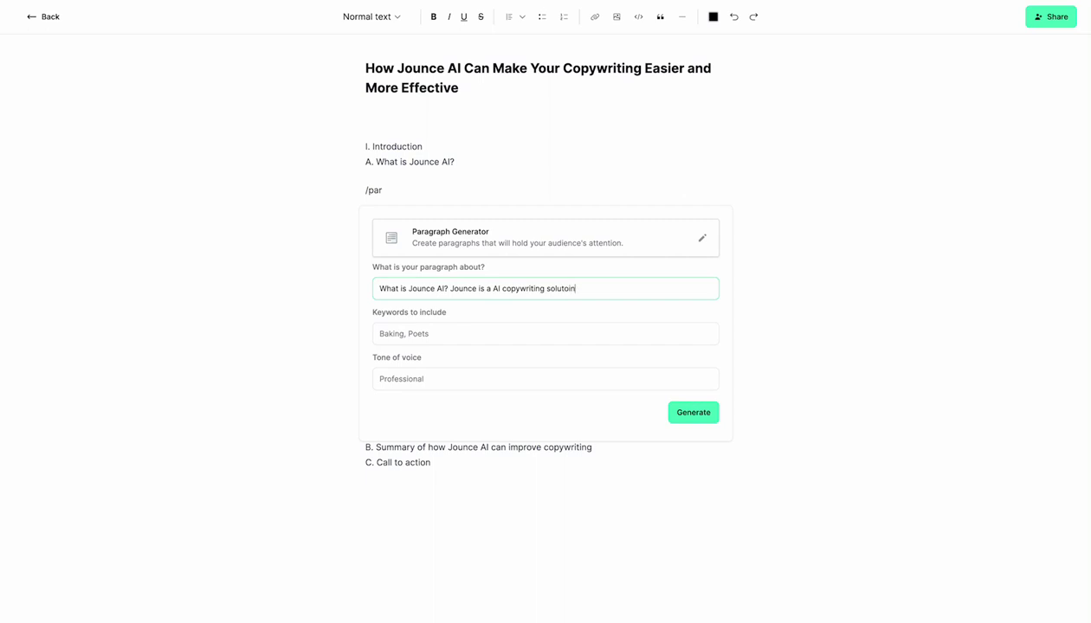
key("BackSpace")
key("BackSpace")
key("BackSpace")
type("ion")
Step: Generate the paragraph with the keywords "AI, Copywriting" and a Conversational tone of voice, and keep it in the document
left_click(379, 333)
type("AI")
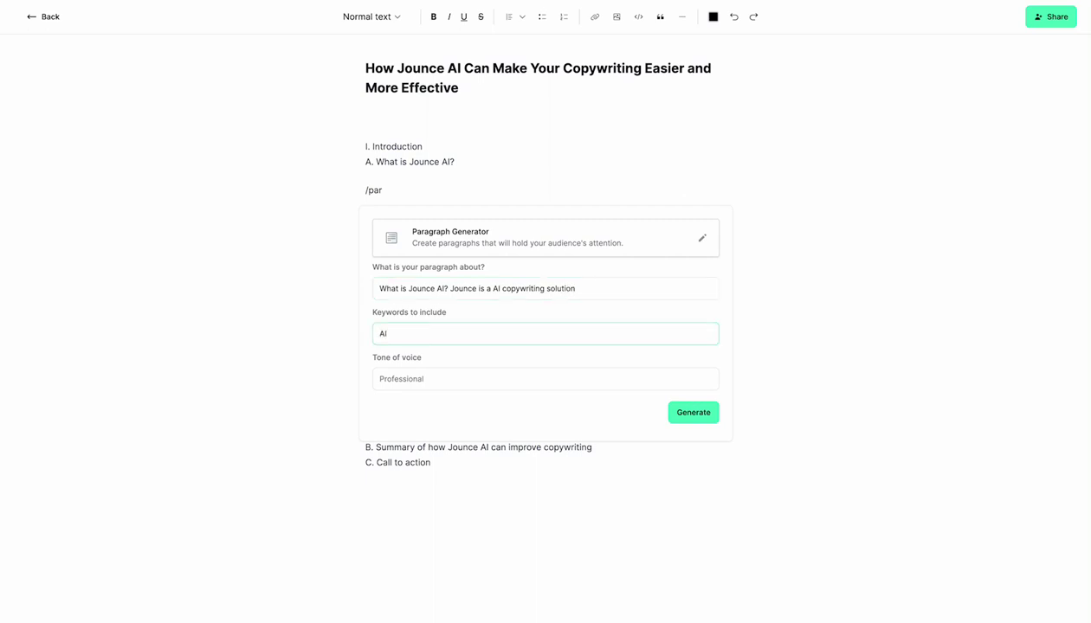
type(", Copywriting")
key("Tab")
type("Conversational")
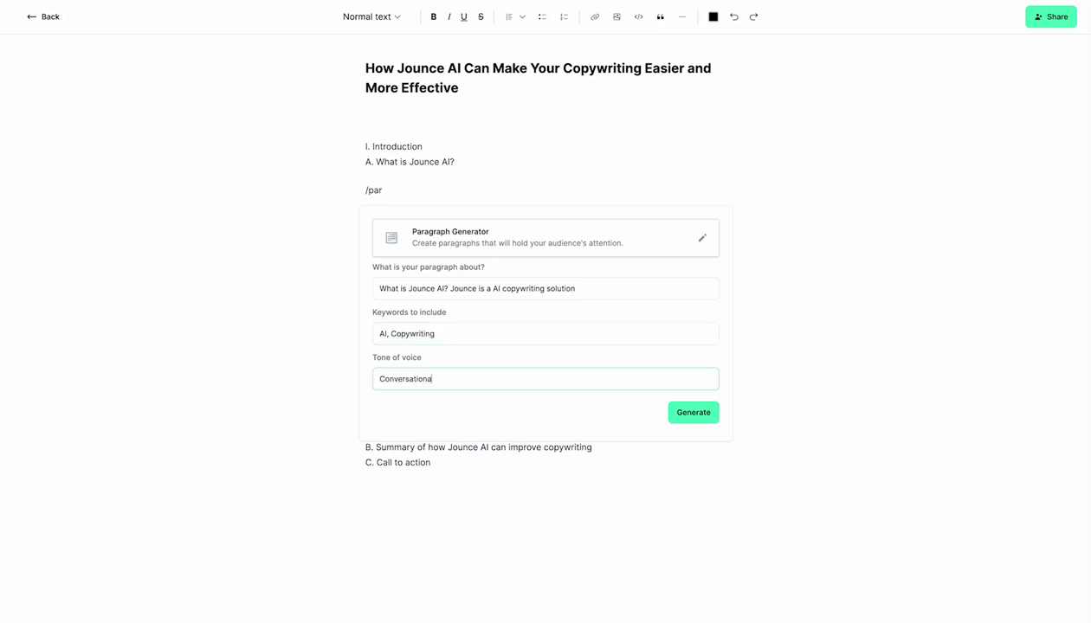
key("Tab")
key("Return")
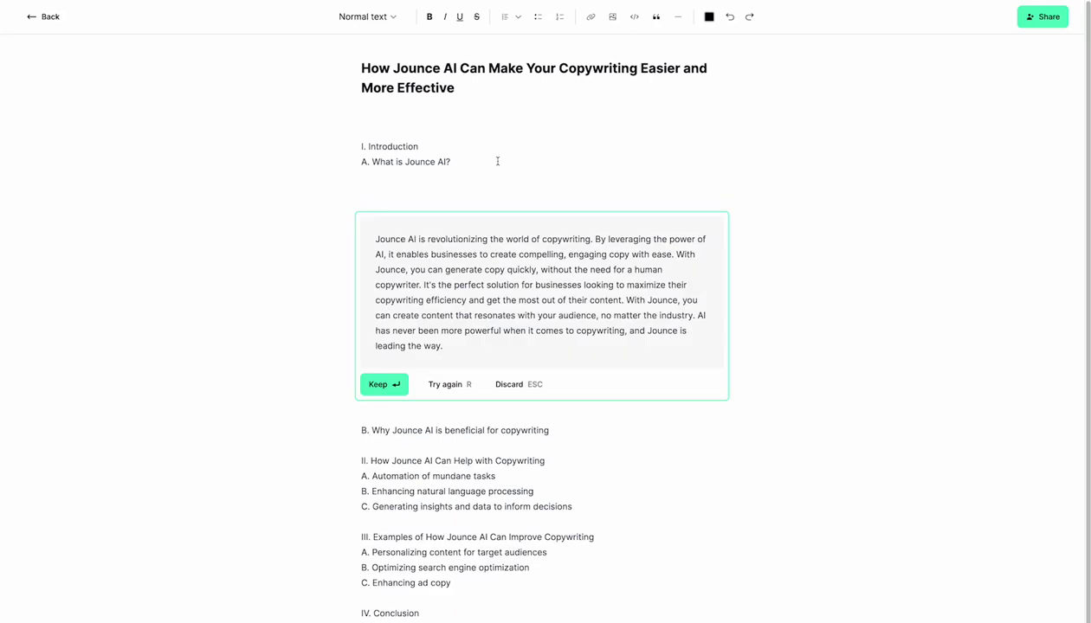
left_click(384, 385)
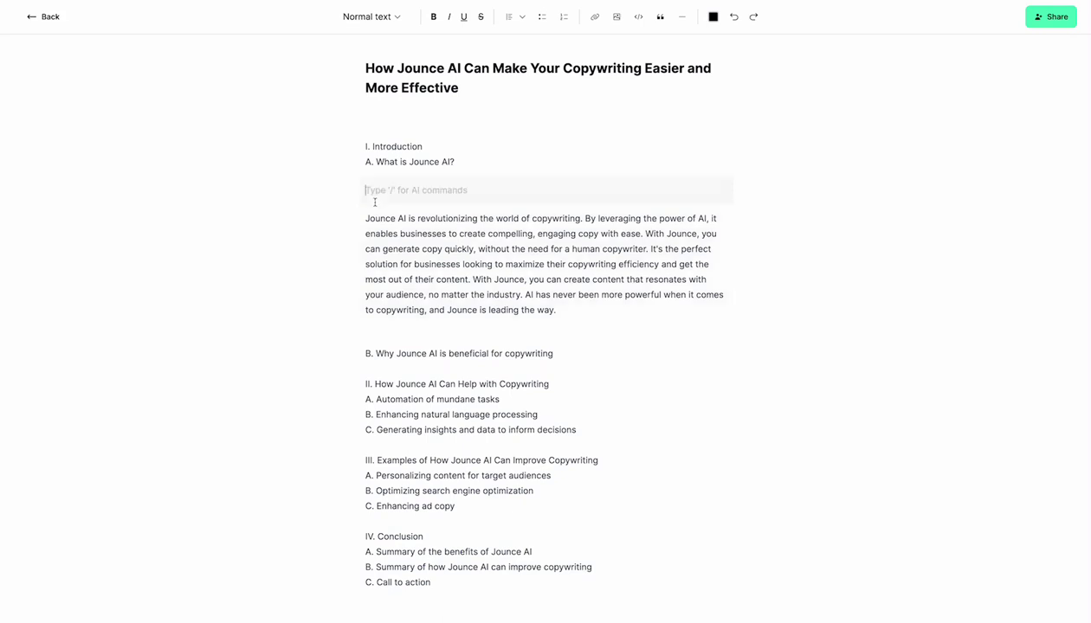
Step: Remove the extra blank lines above and below the generated paragraph
left_click(366, 216)
key("BackSpace")
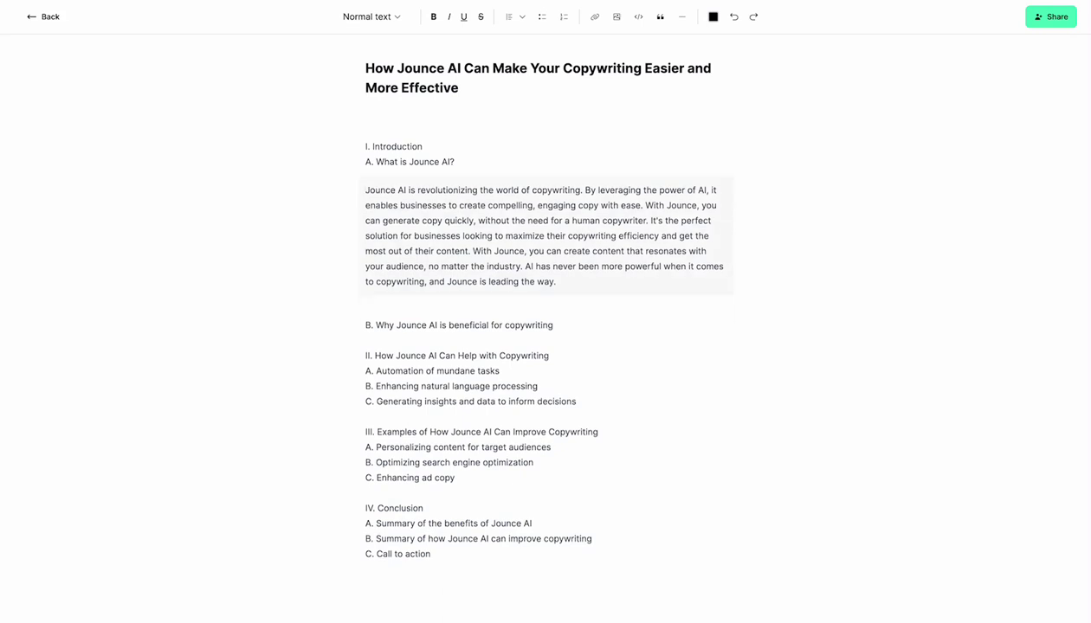
left_click(415, 303)
left_click(365, 325)
key("BackSpace")
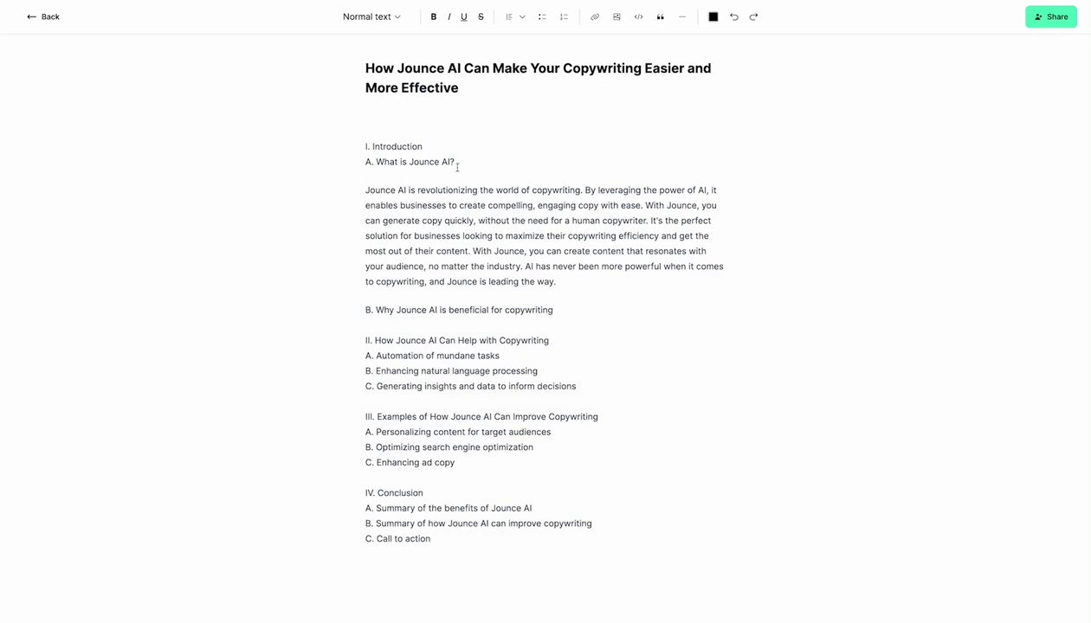
Step: Make the introduction subheadings "What is Jounce AI?" and "Why Jounce AI is beneficial for copywriting" bold
left_click_drag(454, 163, 376, 160)
key("ctrl+b")
left_click_drag(559, 310, 376, 309)
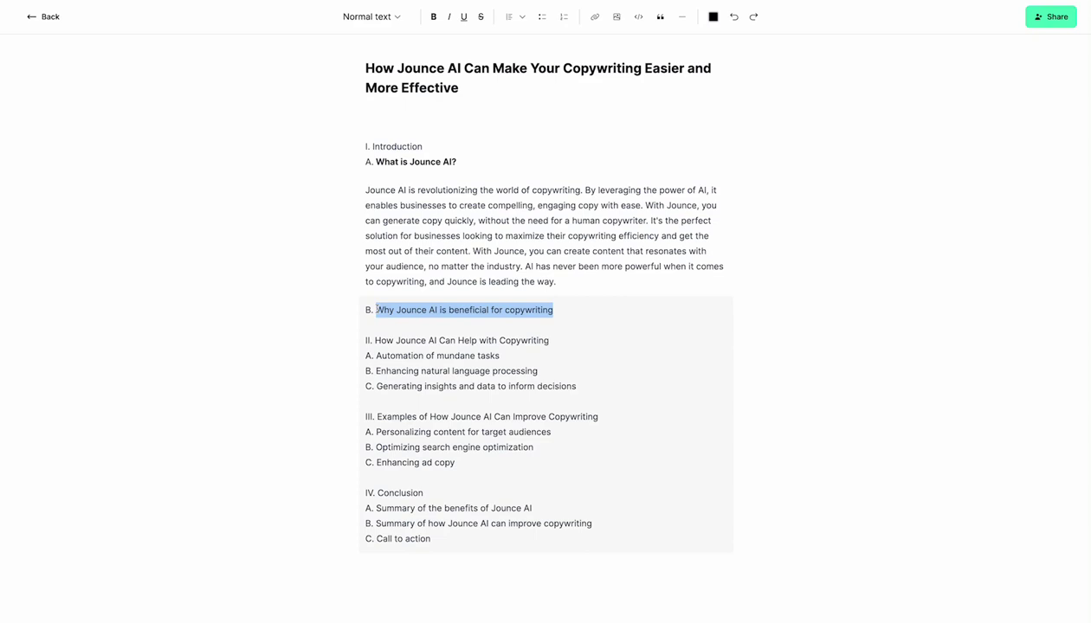
key("ctrl+b")
left_click(488, 367)
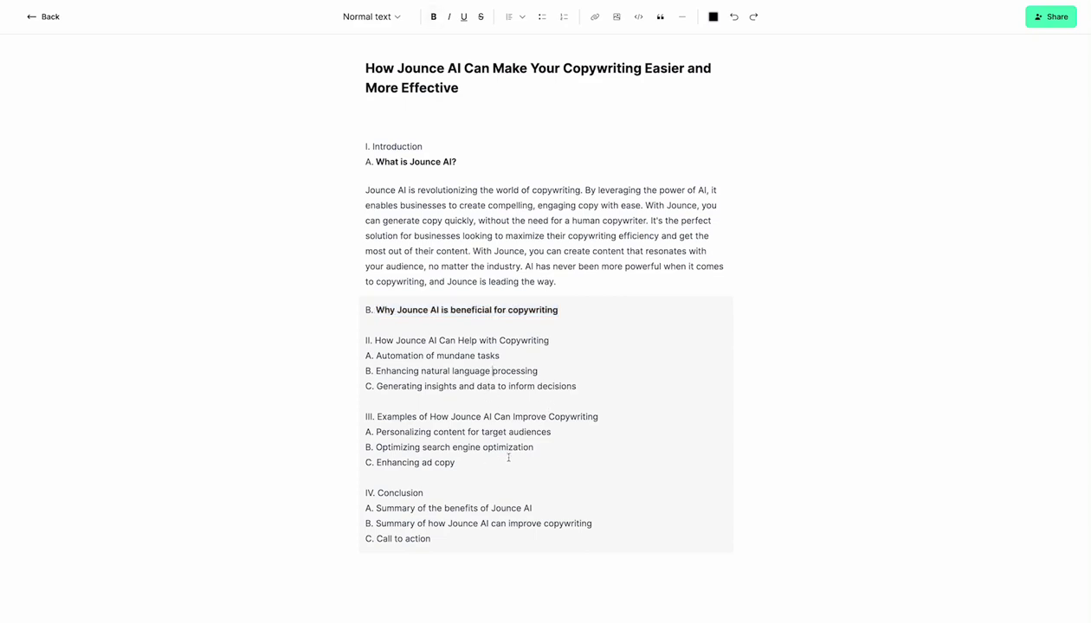